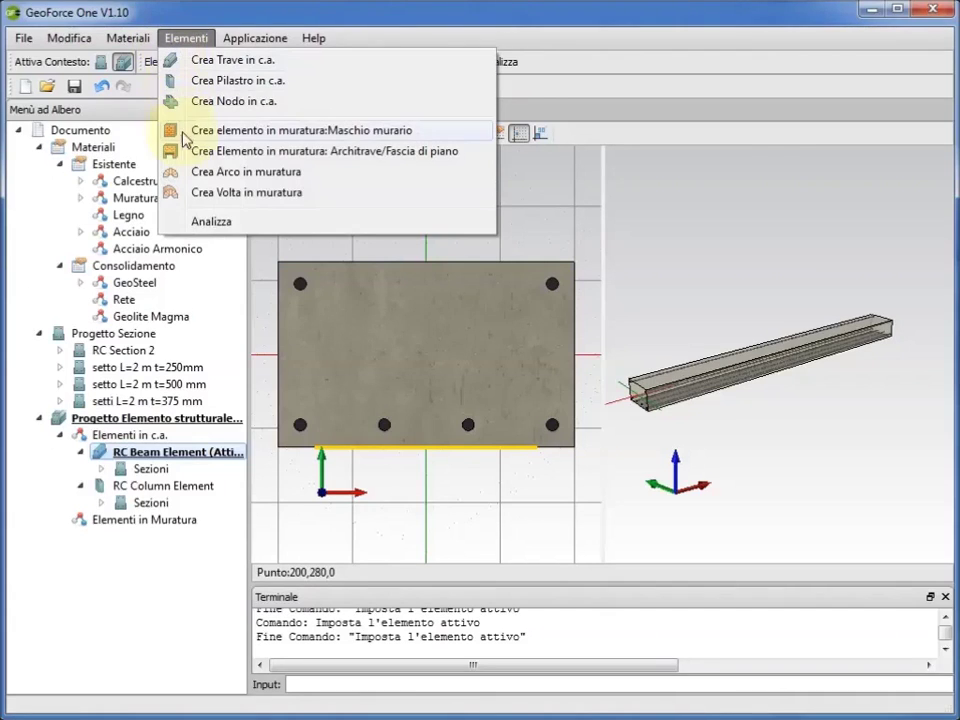
- Start the structural analysis of the active RC beam element to open its load and boundary condition inputs
{"action": "left_click", "coordinate": [202, 226]}
{"action": "left_click", "coordinate": [605, 42]}
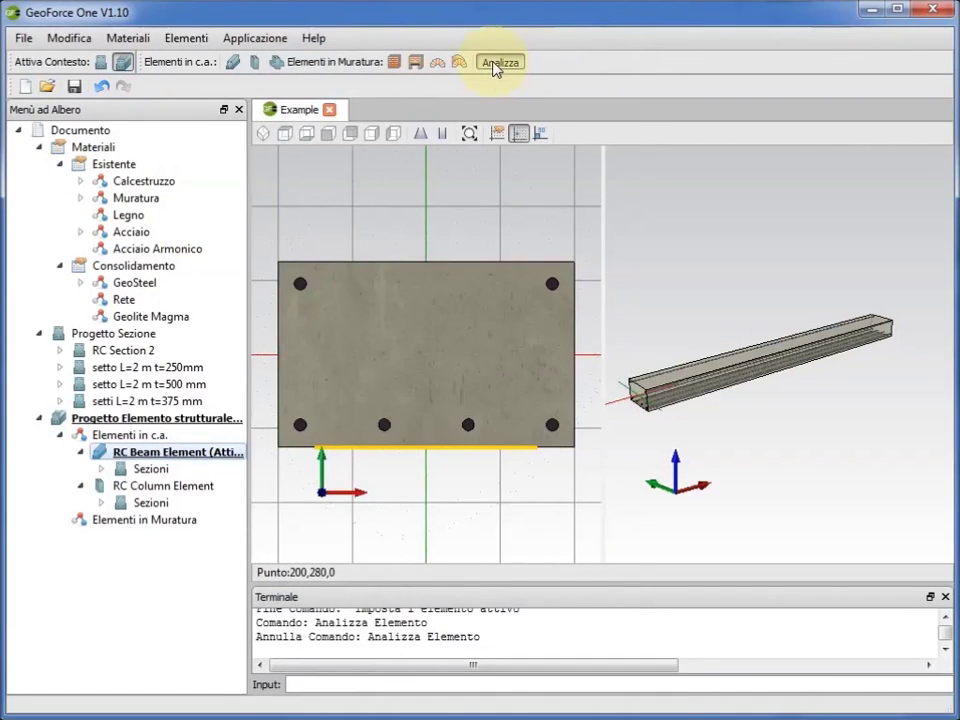
{"action": "left_click", "coordinate": [495, 66]}
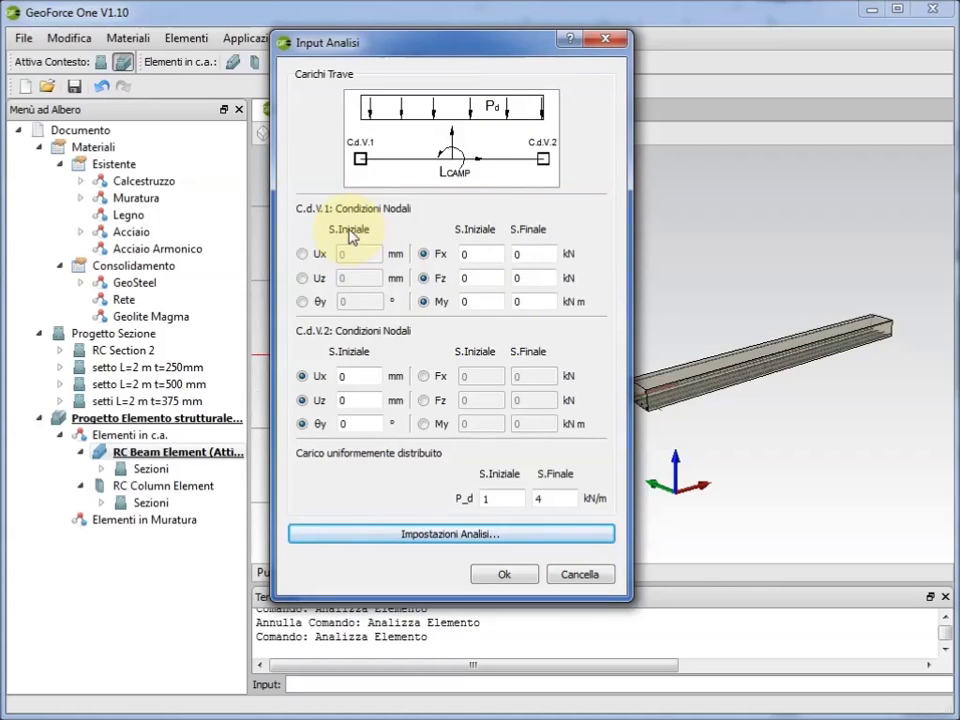
- Set the C.d.V.1 nodal conditions to imposed displacements Ux and Uz and rotation θy
{"action": "left_click", "coordinate": [303, 256]}
{"action": "left_click", "coordinate": [303, 278]}
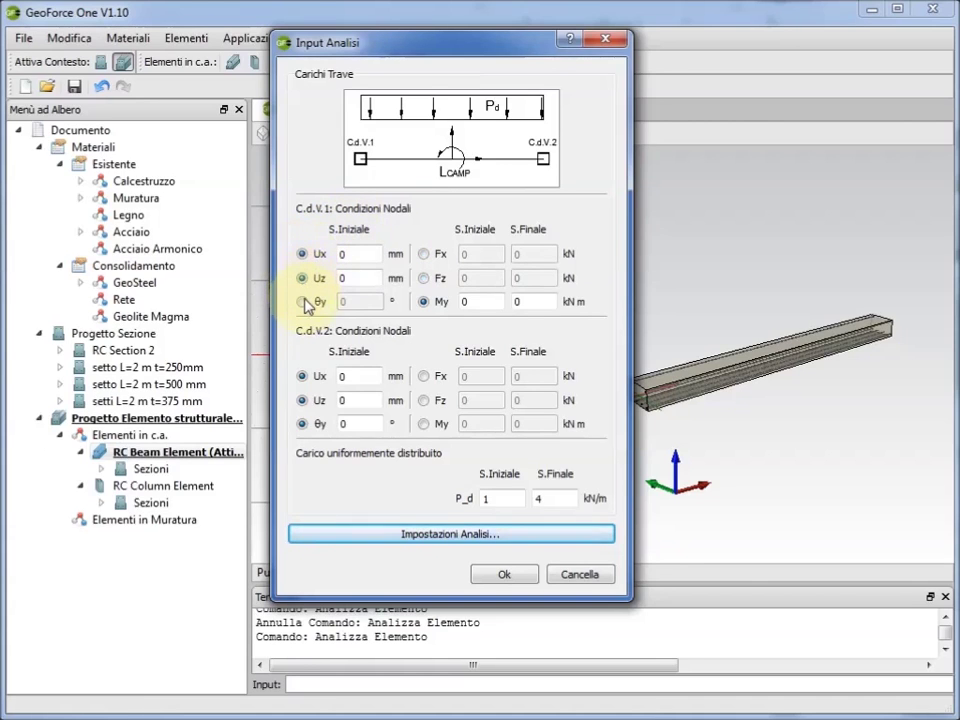
{"action": "left_click", "coordinate": [303, 301]}
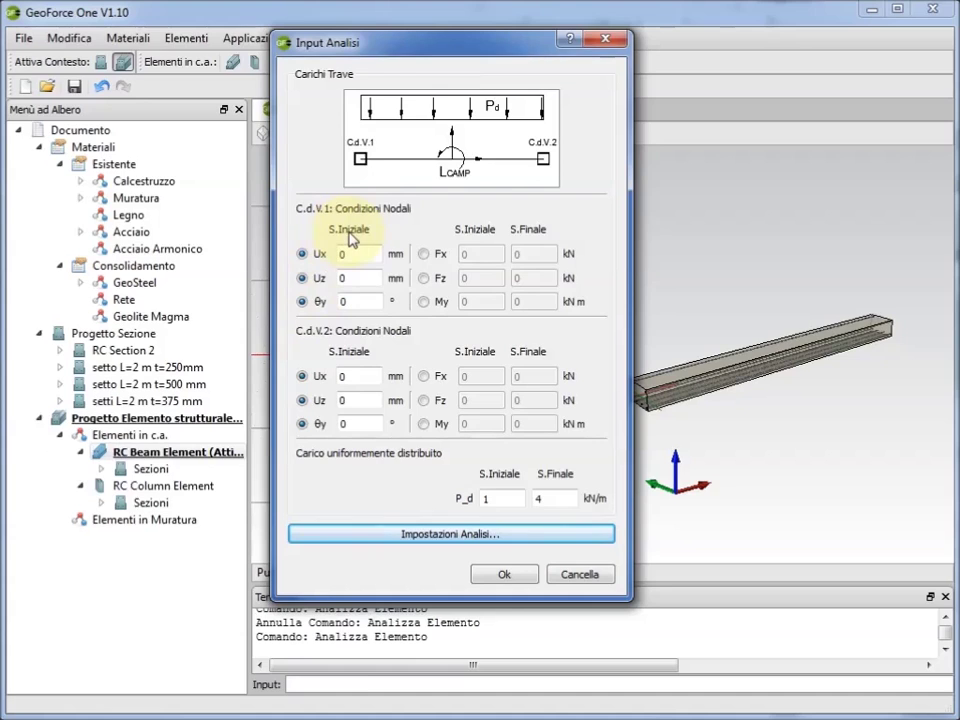
- Switch the C.d.V.1 nodal conditions back to the forces Fx and Fz and the moment My
{"action": "left_click", "coordinate": [424, 255]}
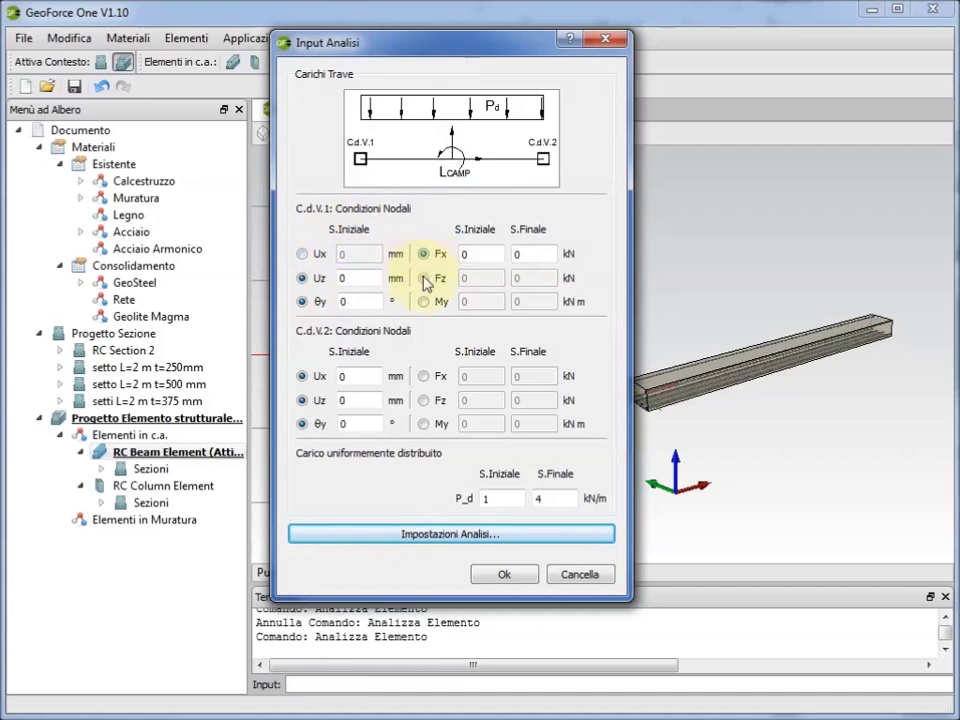
{"action": "left_click", "coordinate": [424, 279]}
{"action": "left_click", "coordinate": [423, 302]}
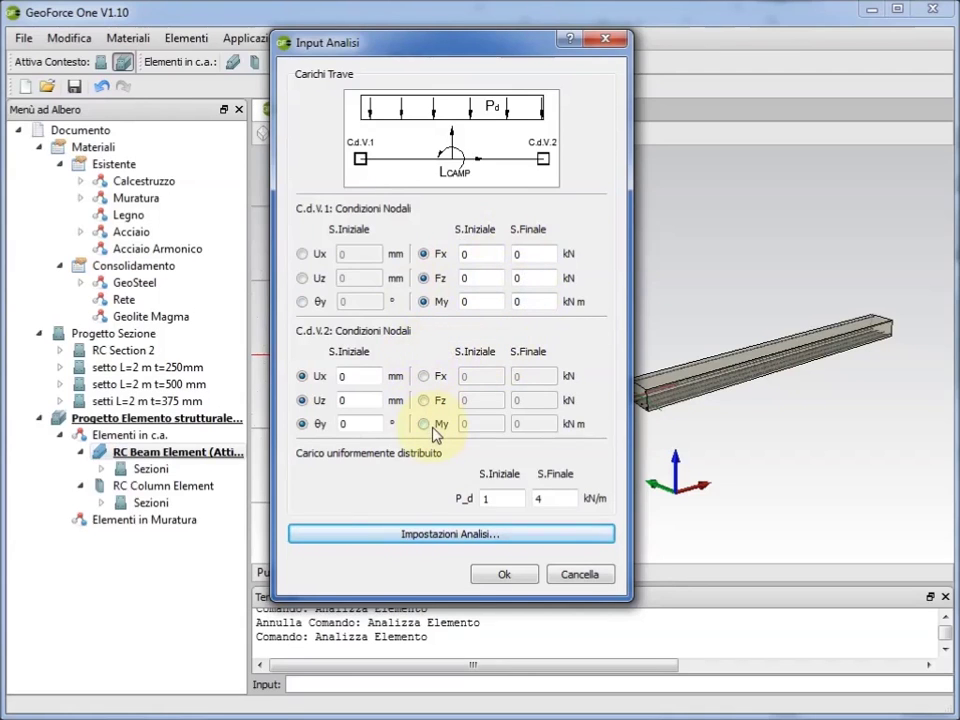
- Review the initial and final values of the uniformly distributed load P_d
{"action": "left_click", "coordinate": [503, 498]}
{"action": "double_click", "coordinate": [503, 498]}
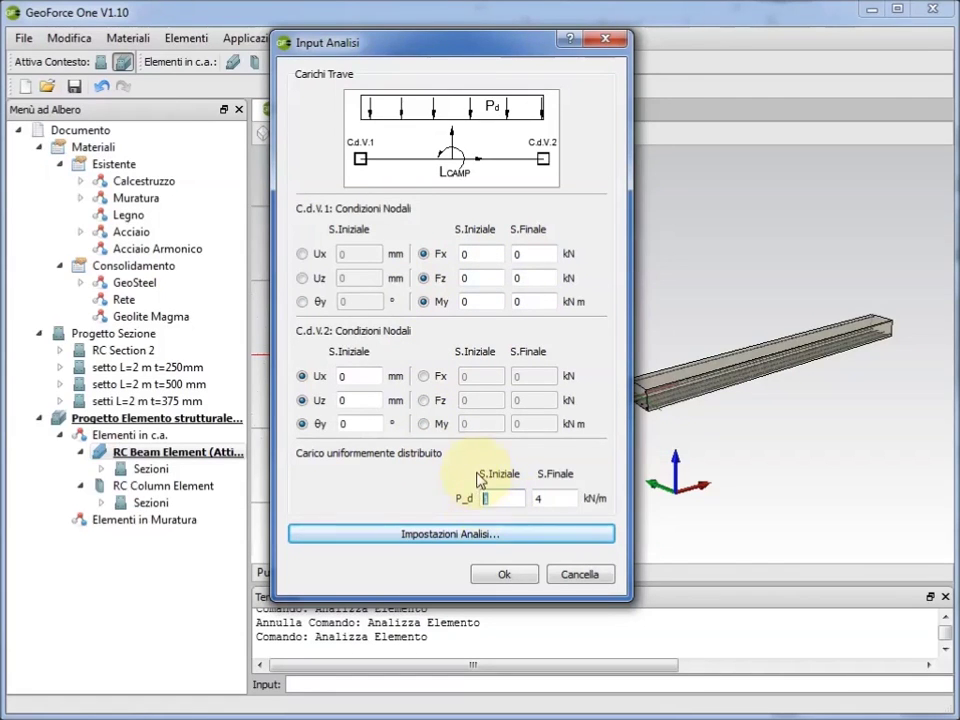
{"action": "double_click", "coordinate": [533, 498]}
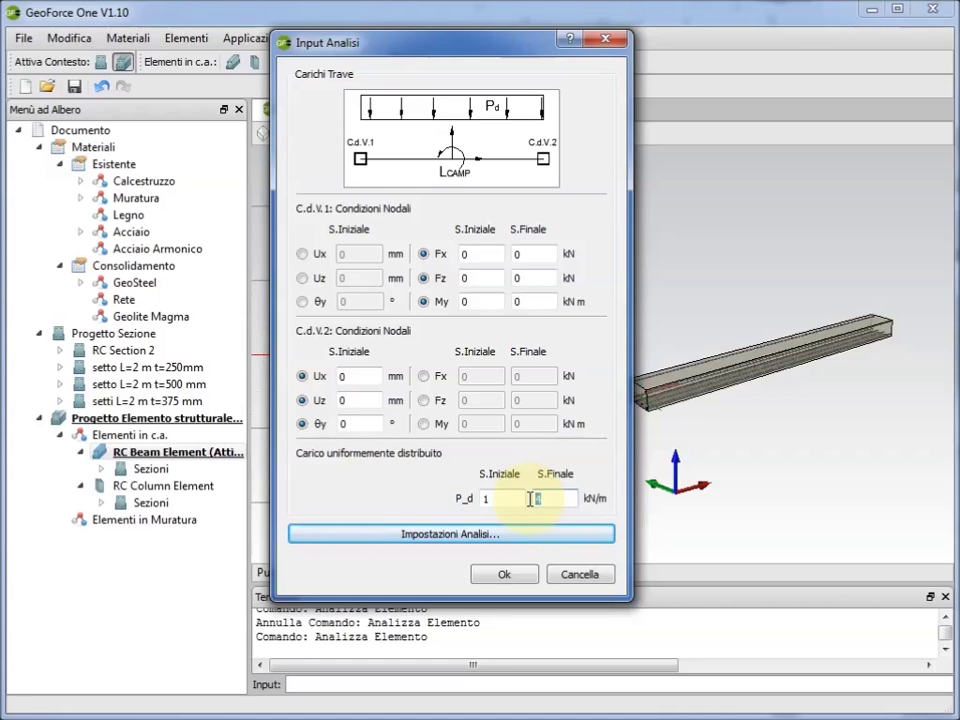
- In the advanced analysis settings, define displacement control manually with node 4 : (400, 0, 0), degree of freedom UZ and maximum displacement 200 mm
{"action": "left_click", "coordinate": [462, 536]}
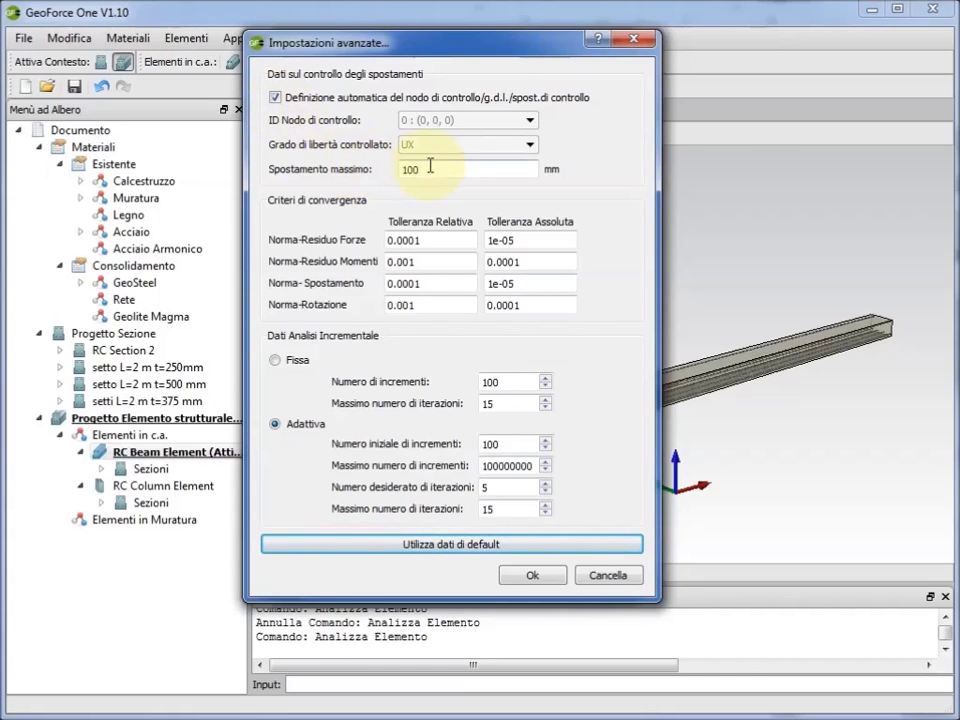
{"action": "left_click_drag", "start_coordinate": [429, 167], "coordinate": [392, 167]}
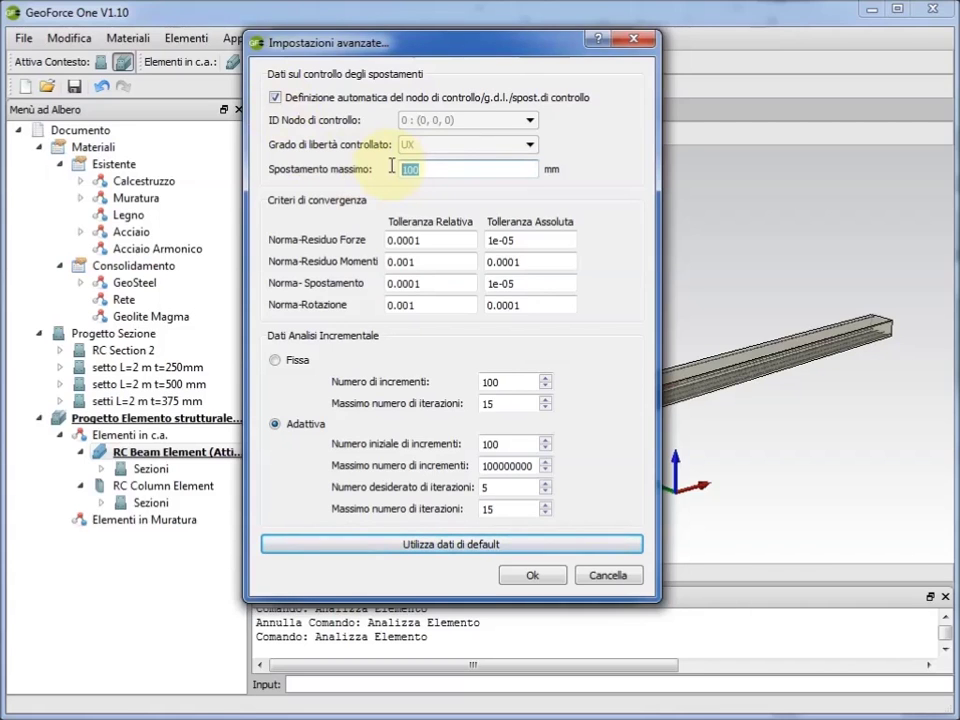
{"action": "left_click", "coordinate": [275, 98]}
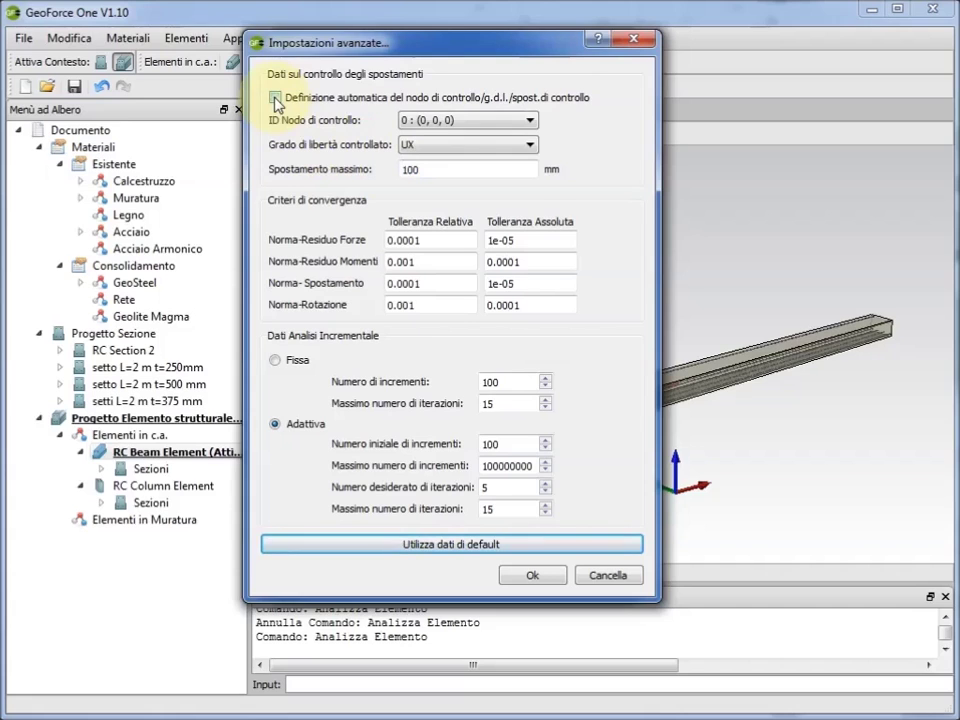
{"action": "left_click", "coordinate": [467, 120]}
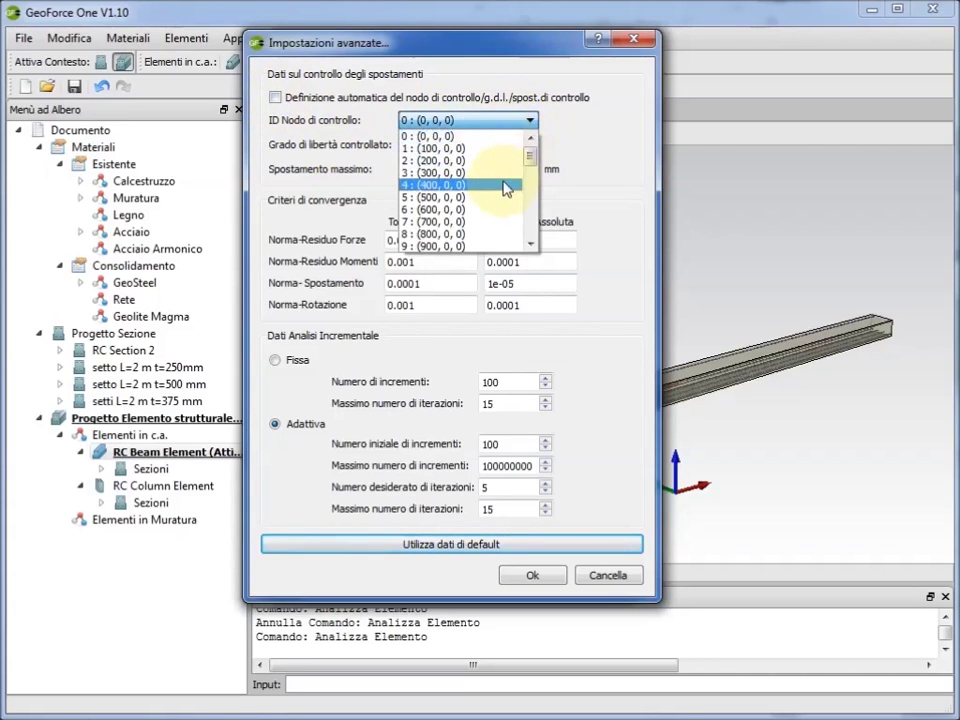
{"action": "left_click", "coordinate": [507, 187]}
{"action": "left_click", "coordinate": [497, 146]}
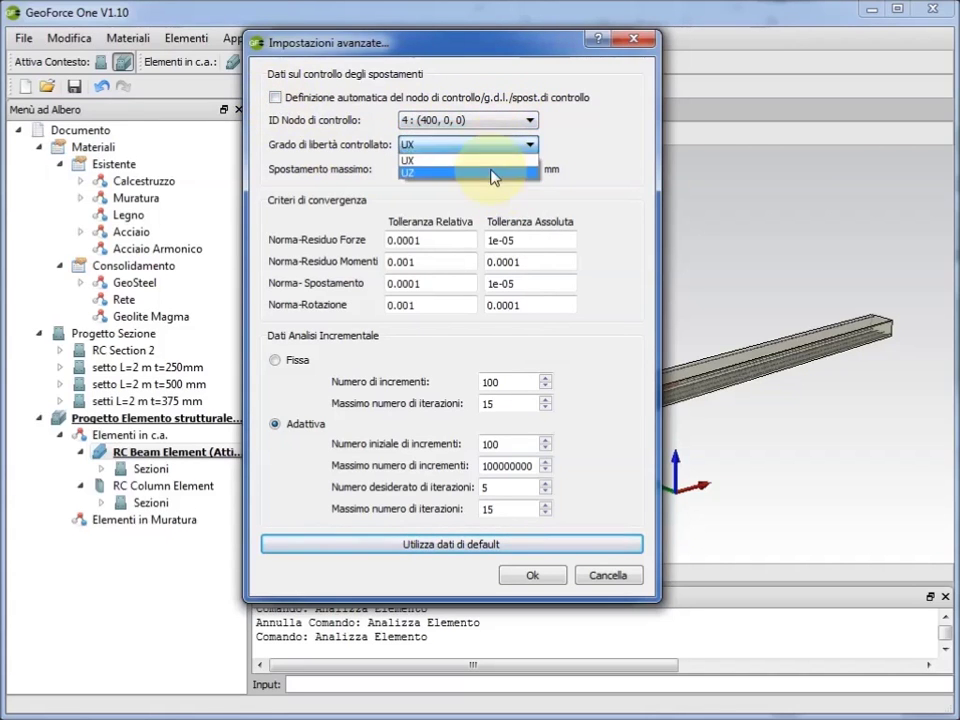
{"action": "left_click", "coordinate": [492, 176]}
{"action": "key", "text": "Tab"}
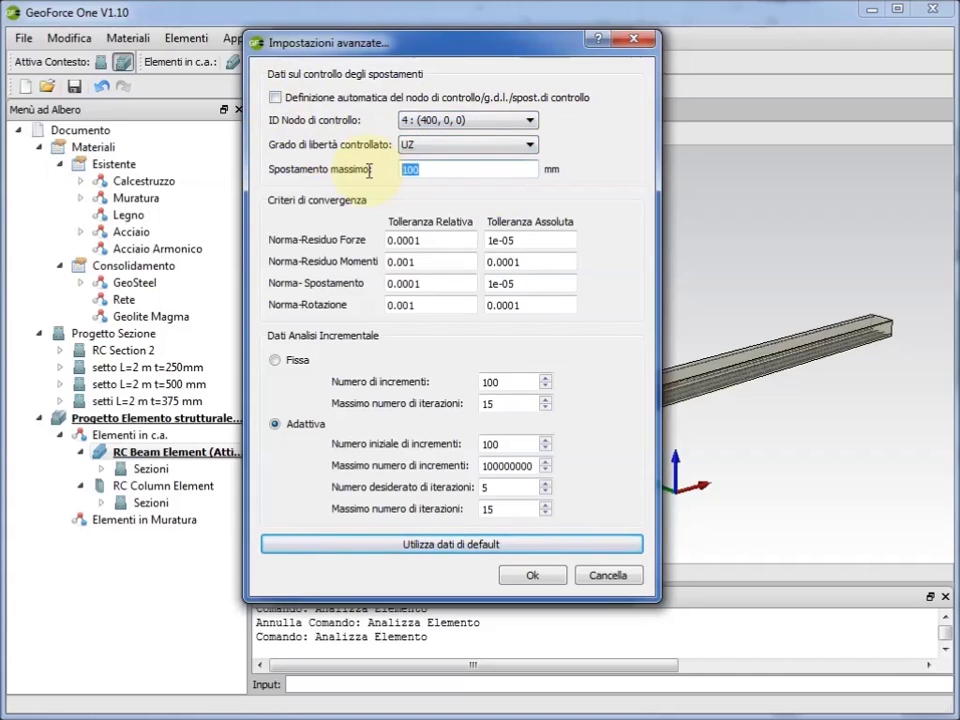
{"action": "type", "text": "20"}
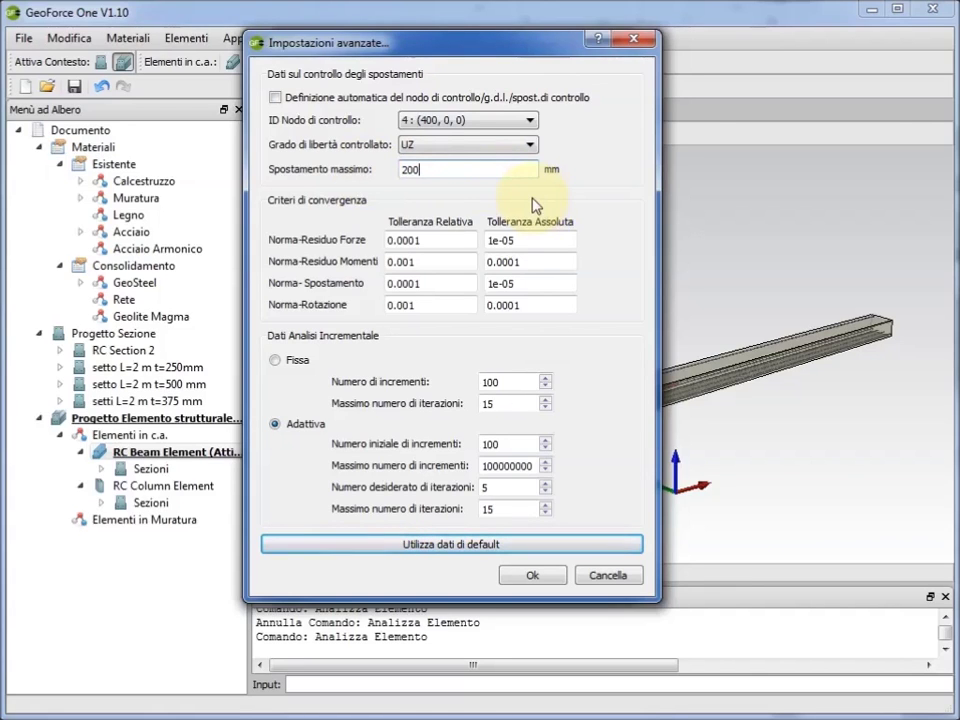
- Look through the available control nodes and controlled degrees of freedom
{"action": "left_click", "coordinate": [530, 121]}
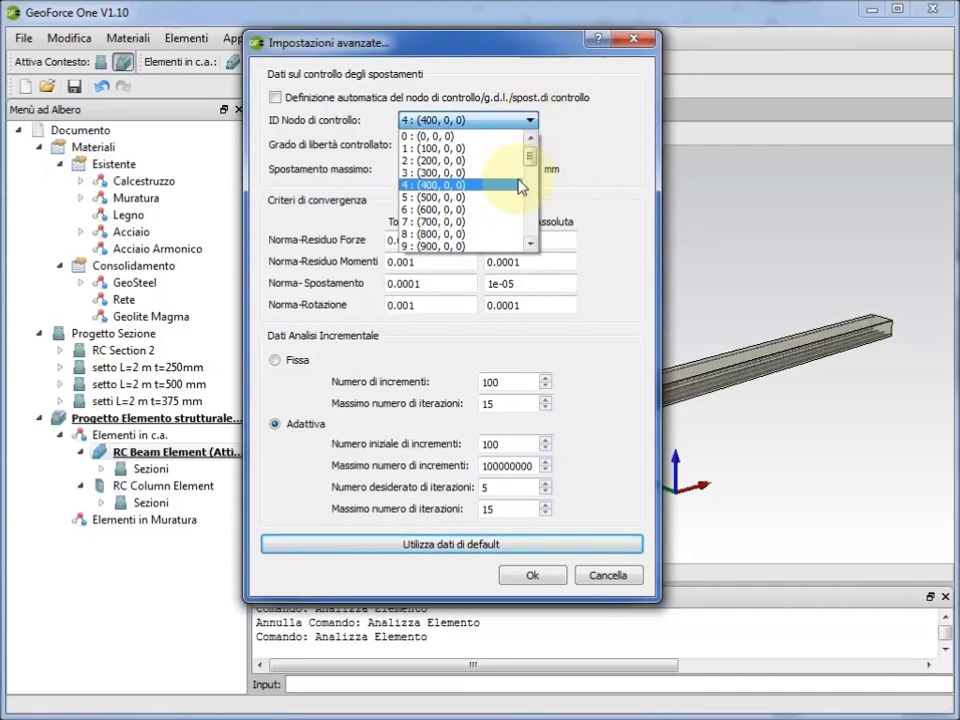
{"action": "scroll", "coordinate": [512, 160], "scroll_direction": "down", "scroll_amount": 4}
{"action": "left_click", "coordinate": [529, 128]}
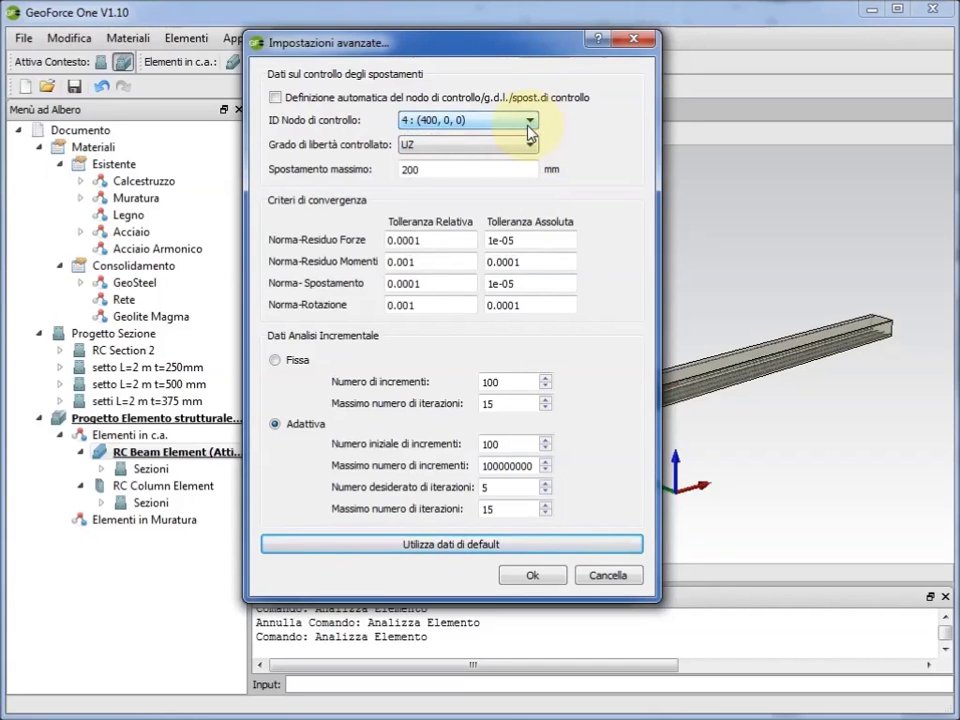
{"action": "left_click", "coordinate": [529, 145]}
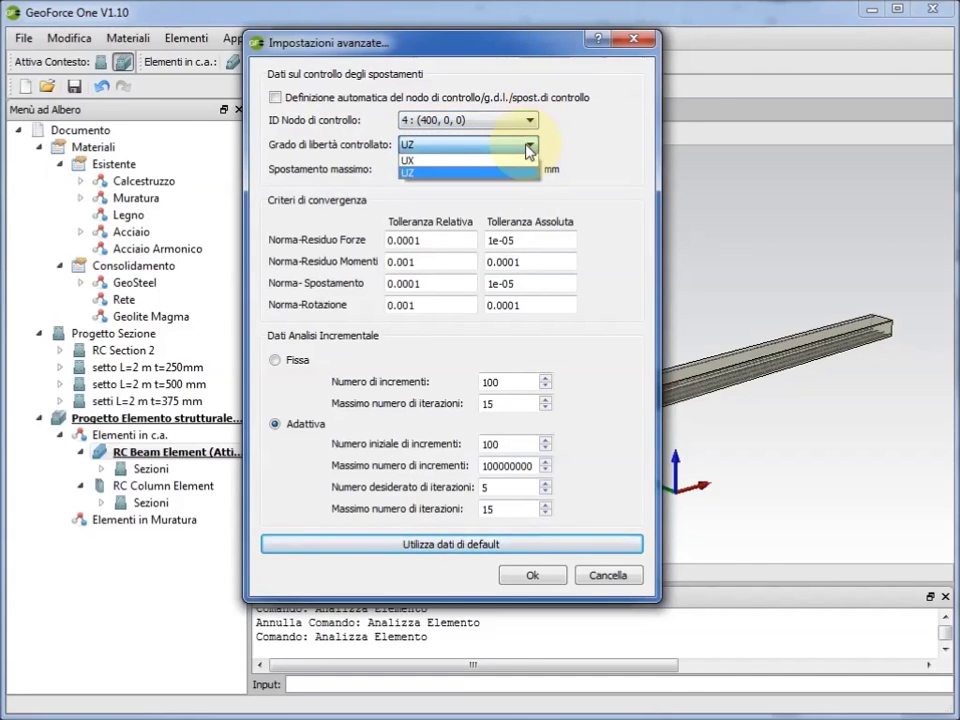
{"action": "left_click", "coordinate": [529, 148]}
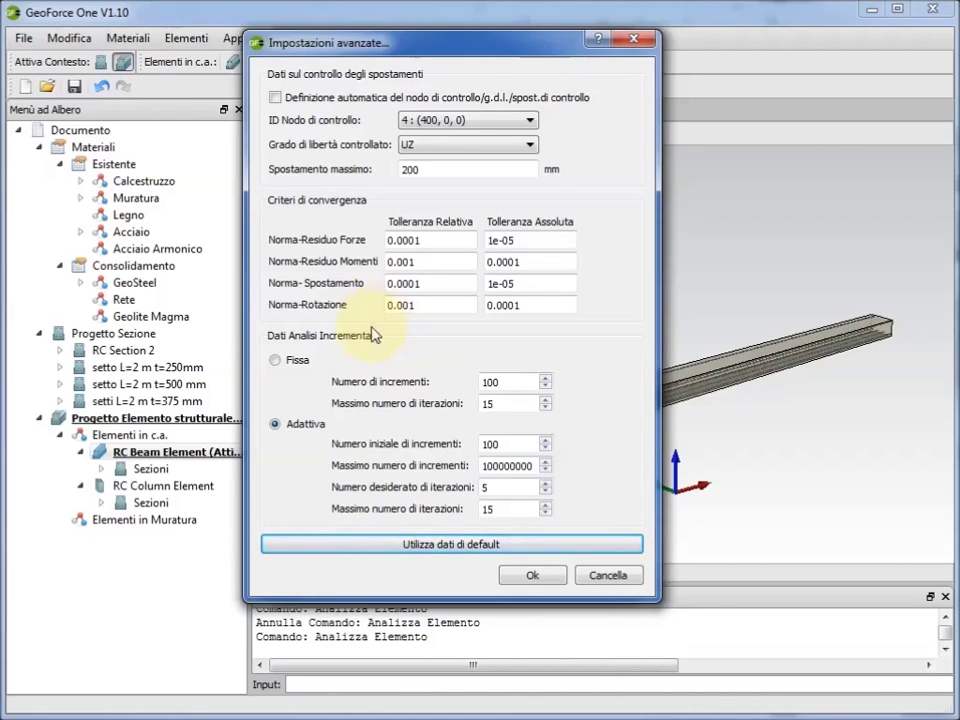
- Compare the Fissa and Adattiva incremental analysis options, reviewing their increment and iteration limits and leaving Adattiva selected
{"action": "left_click", "coordinate": [280, 362]}
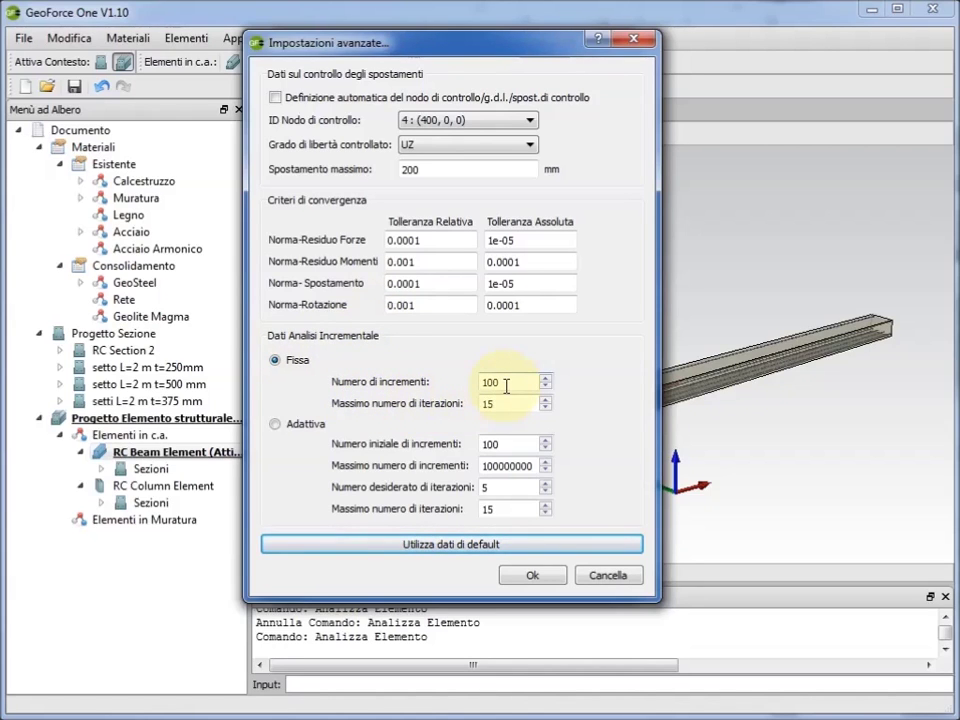
{"action": "left_click_drag", "start_coordinate": [506, 386], "coordinate": [482, 400]}
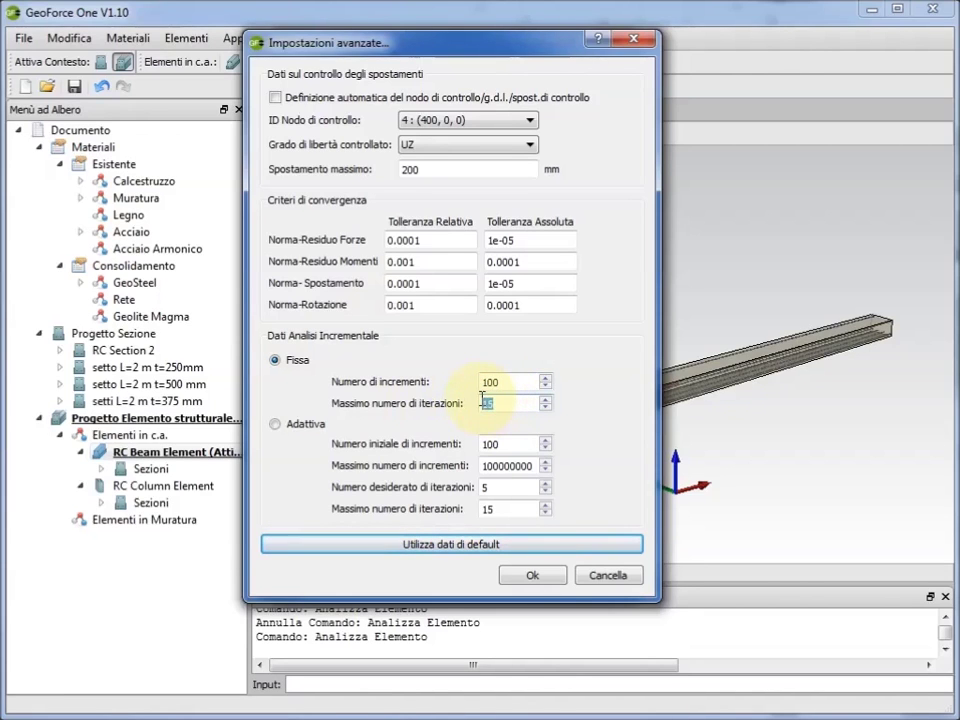
{"action": "left_click", "coordinate": [275, 426]}
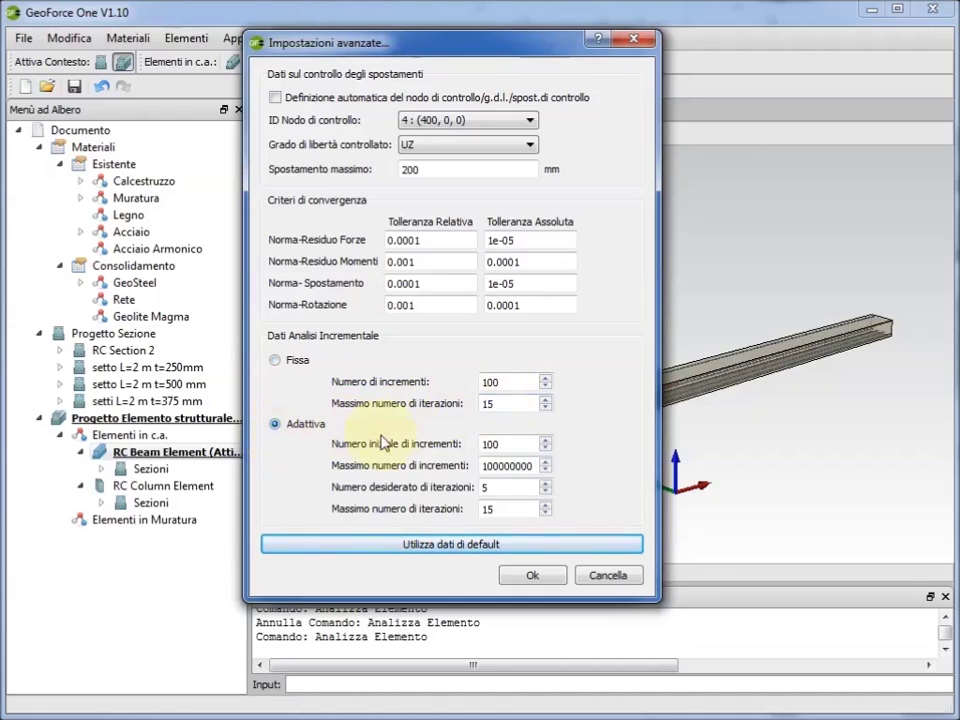
{"action": "double_click", "coordinate": [478, 446]}
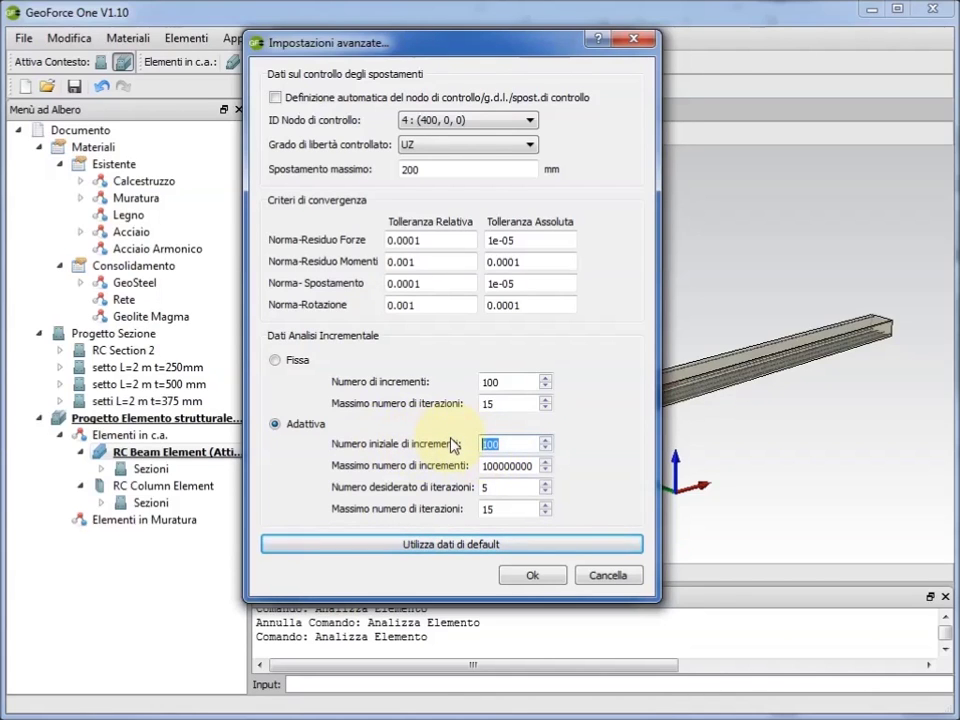
{"action": "left_click", "coordinate": [533, 466]}
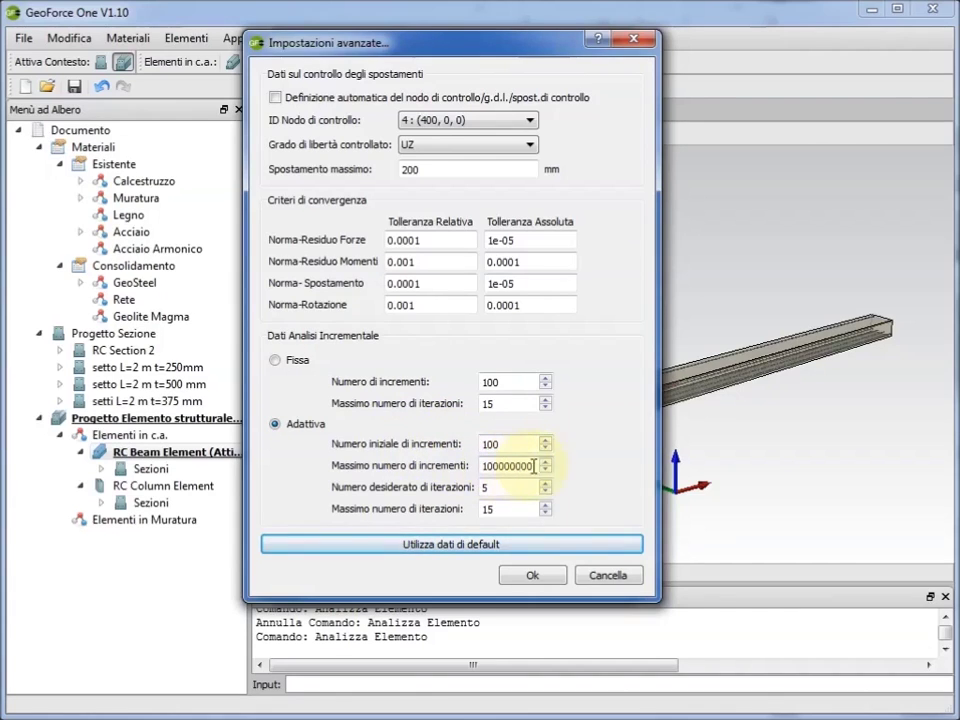
{"action": "double_click", "coordinate": [484, 487]}
{"action": "double_click", "coordinate": [483, 510]}
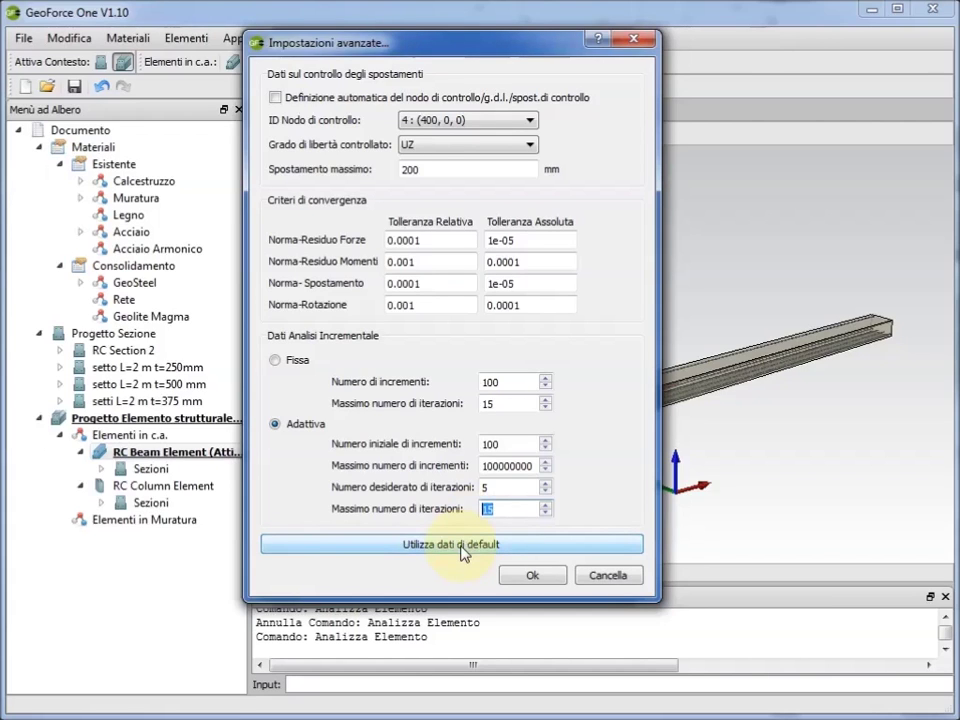
- Restore the default analysis settings, run the beam analysis and close its monitor once it is complete
{"action": "left_click", "coordinate": [463, 553]}
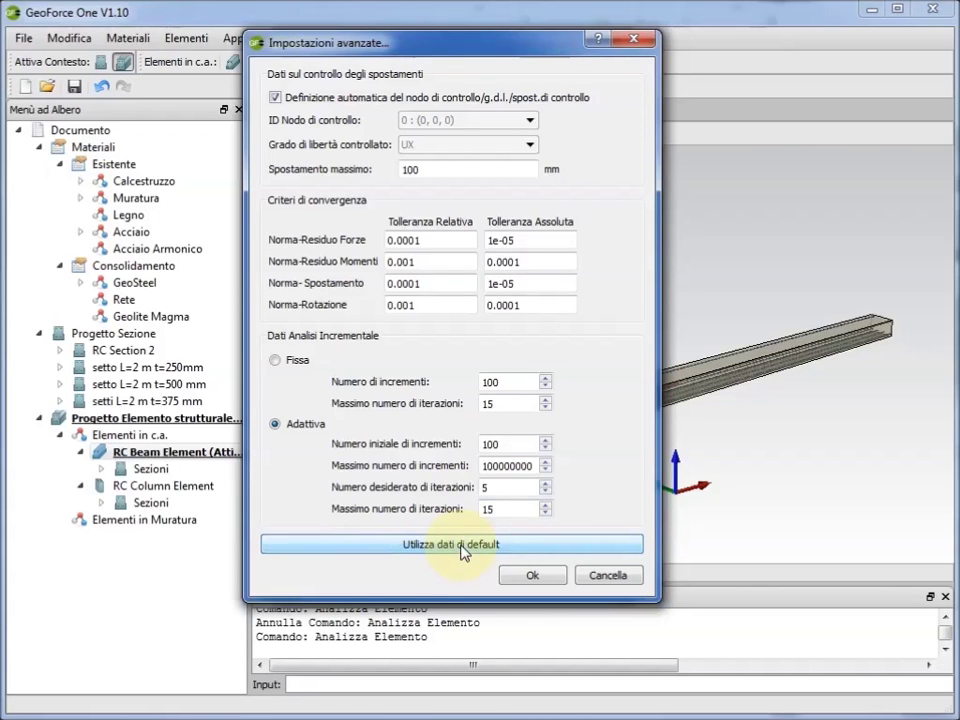
{"action": "left_click", "coordinate": [529, 574]}
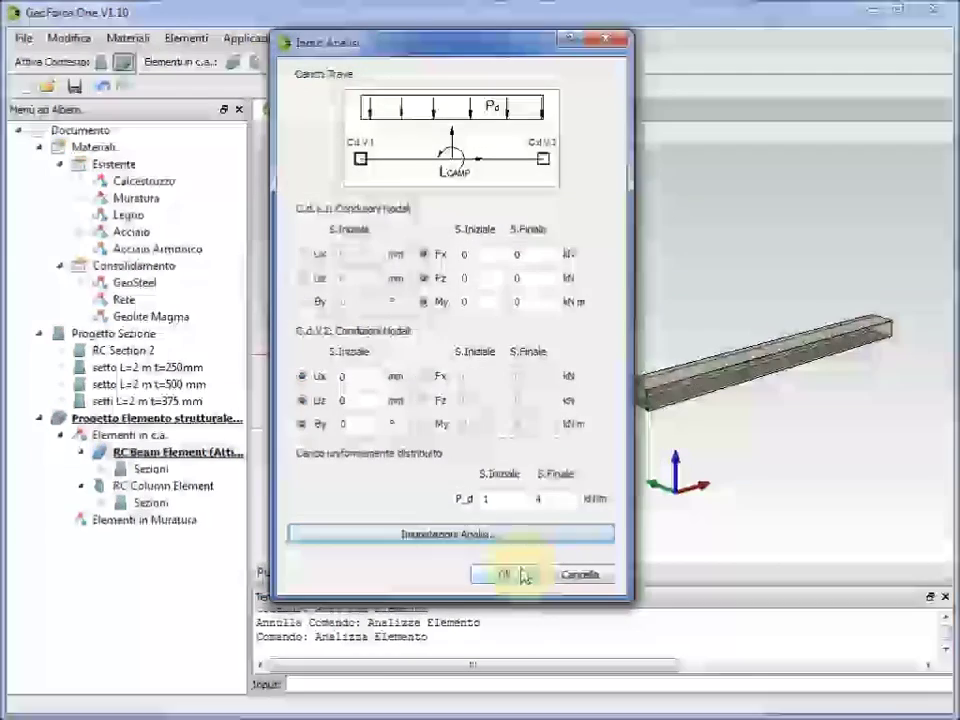
{"action": "left_click", "coordinate": [522, 574]}
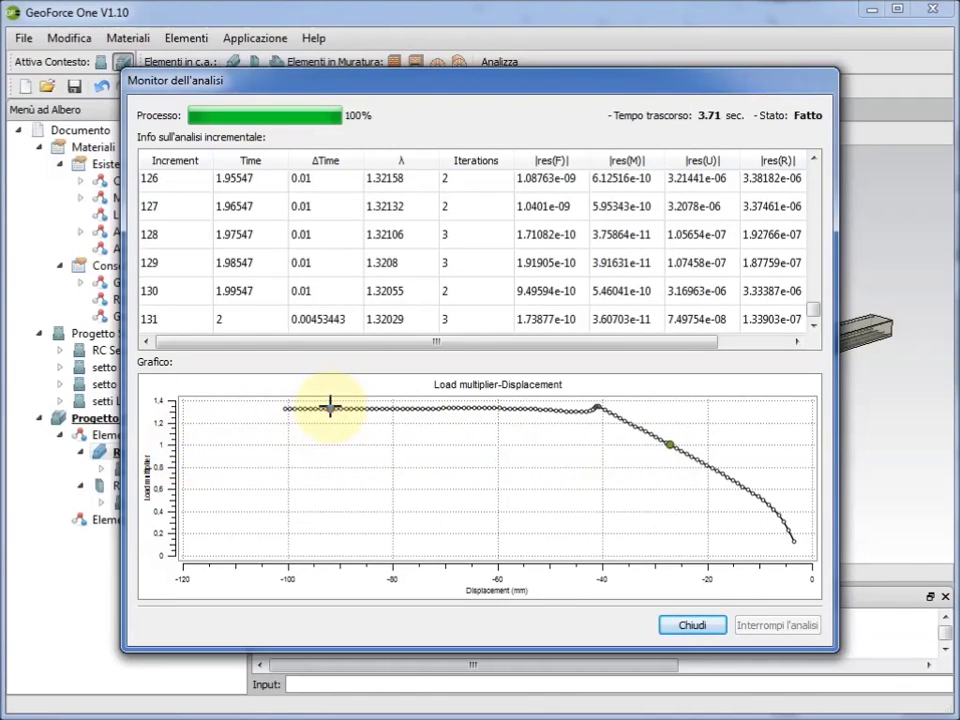
{"action": "left_click", "coordinate": [668, 621]}
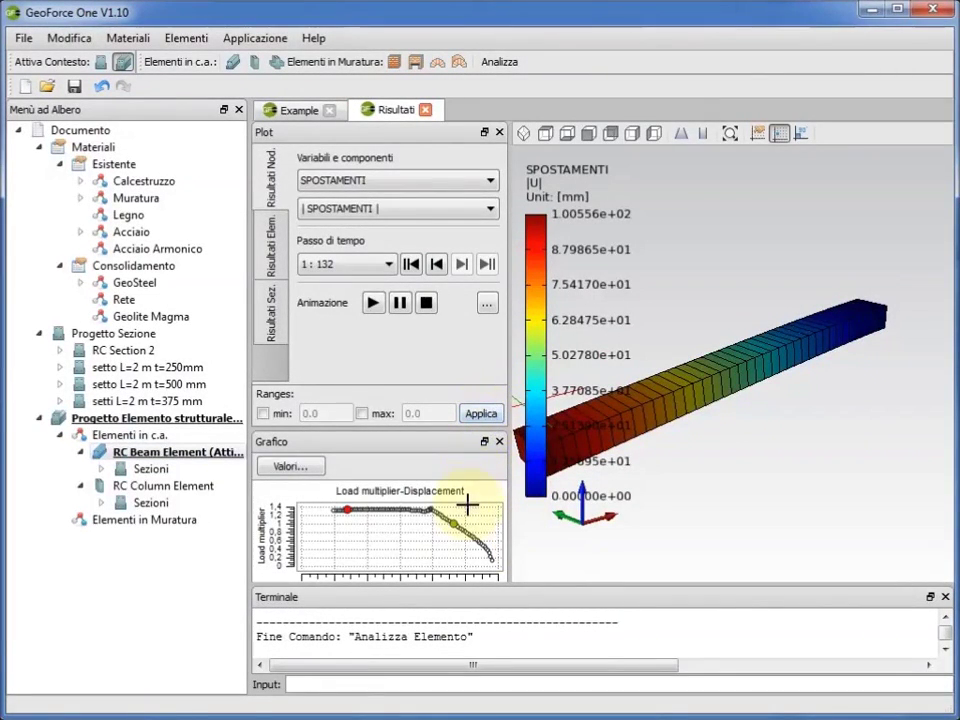
- Examine the tabulated values of the load multiplier-displacement curve through to the last row
{"action": "left_click", "coordinate": [318, 474]}
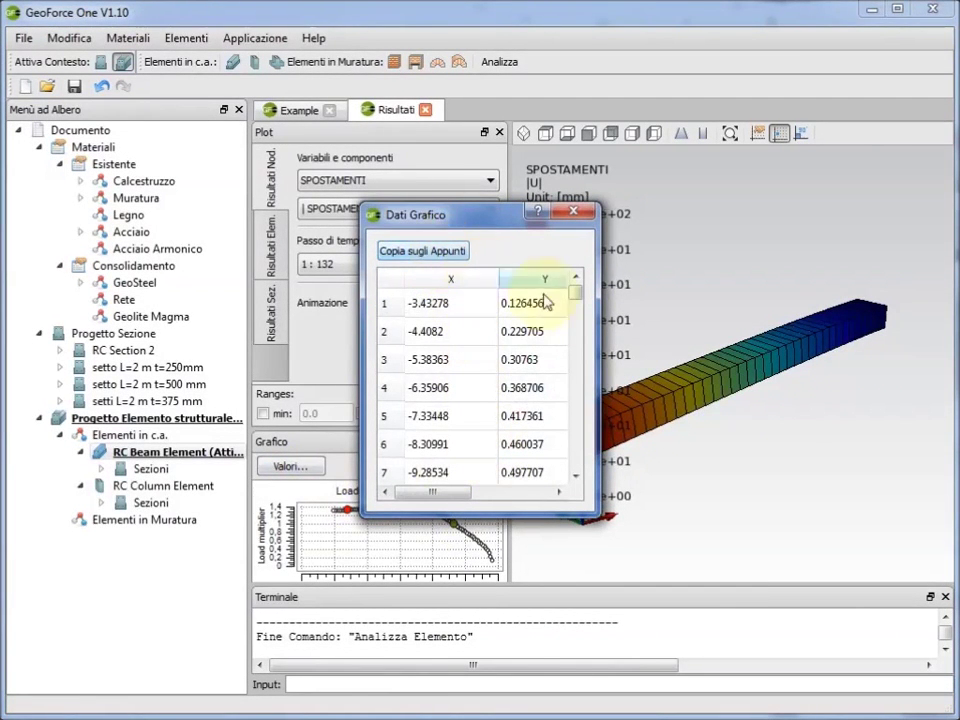
{"action": "left_click_drag", "start_coordinate": [577, 294], "coordinate": [571, 458]}
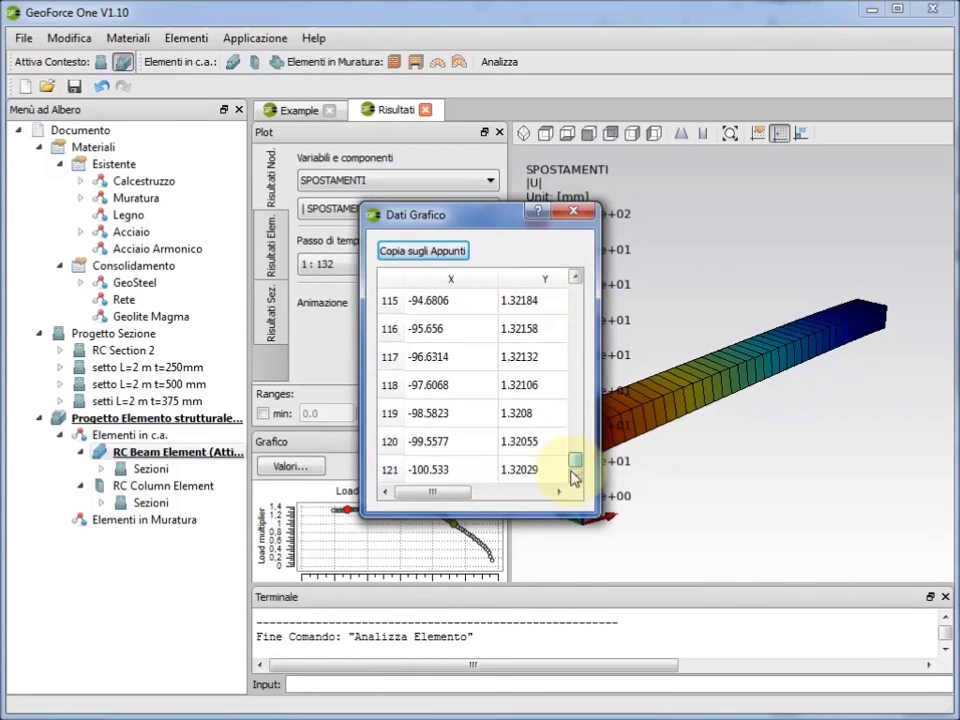
{"action": "left_click", "coordinate": [571, 213]}
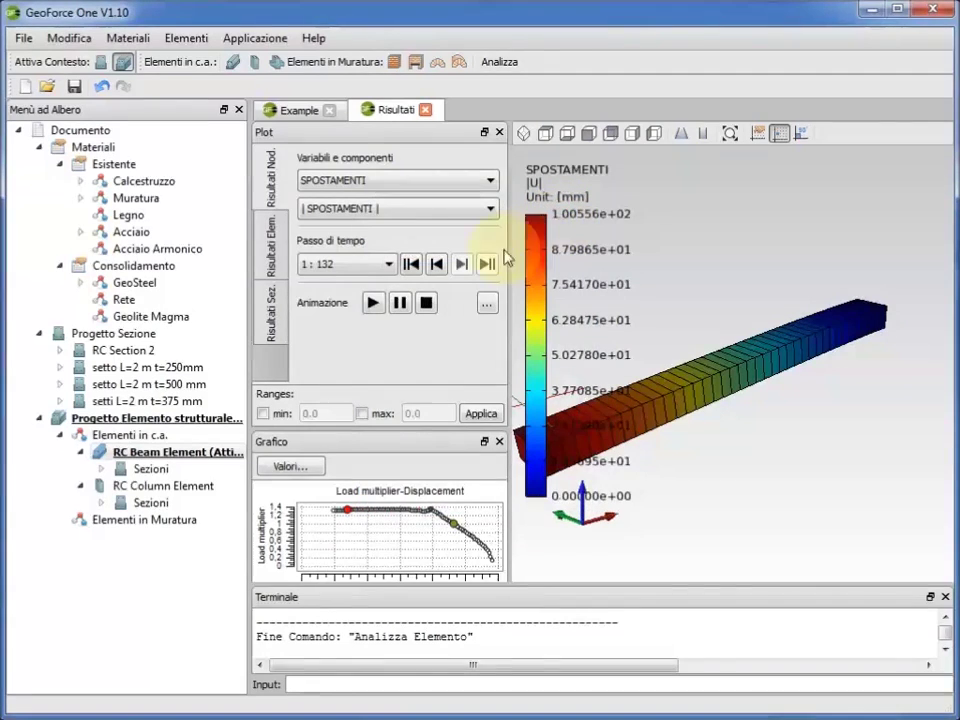